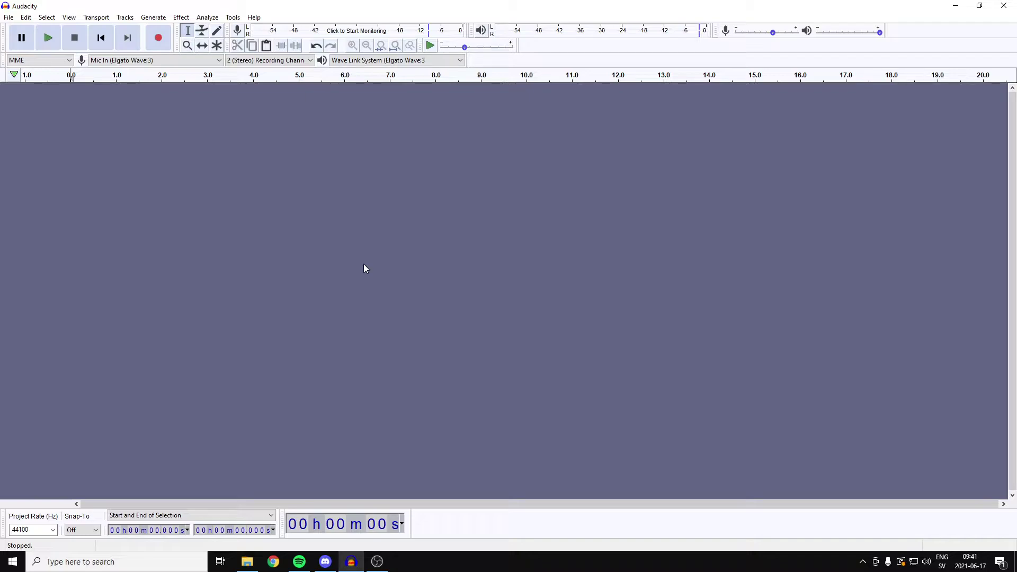
- Record a voice clip of about 11 seconds and delete the roughly one second of silence before the first words
{"action": "left_click", "coordinate": [166, 39]}
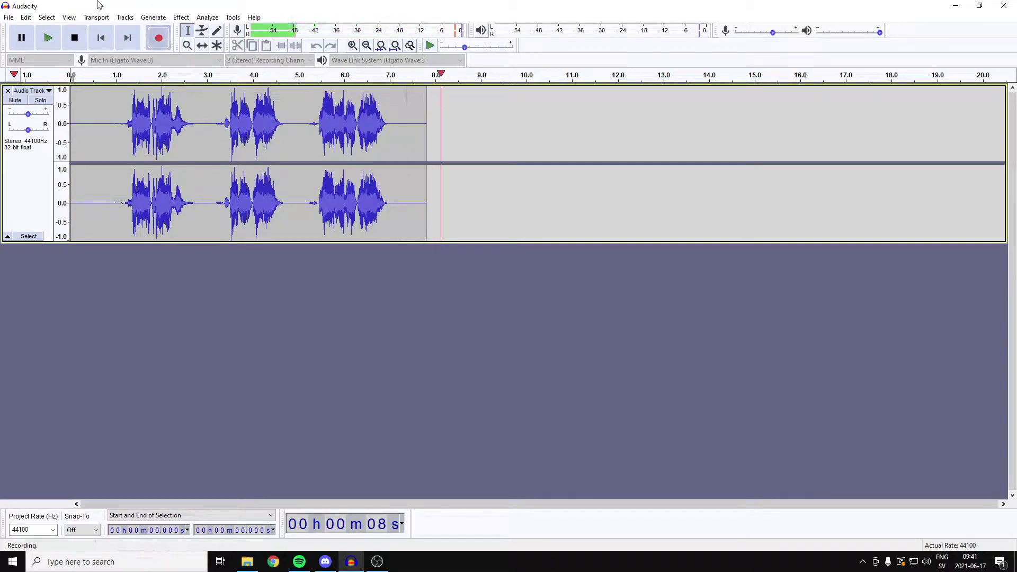
{"action": "left_click", "coordinate": [75, 38]}
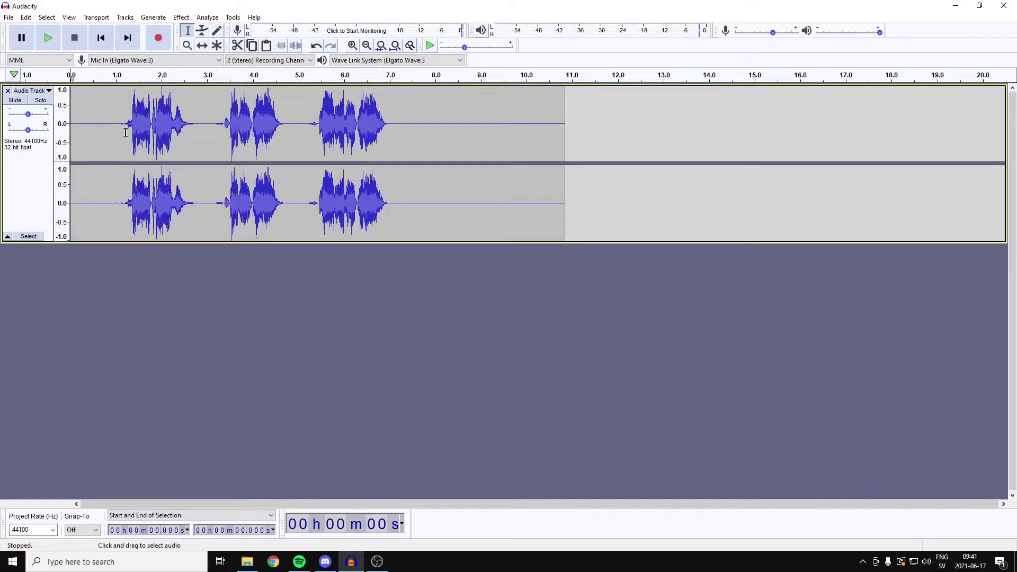
{"action": "left_click_drag", "start_coordinate": [120, 133], "coordinate": [70, 133]}
{"action": "key", "text": "Delete"}
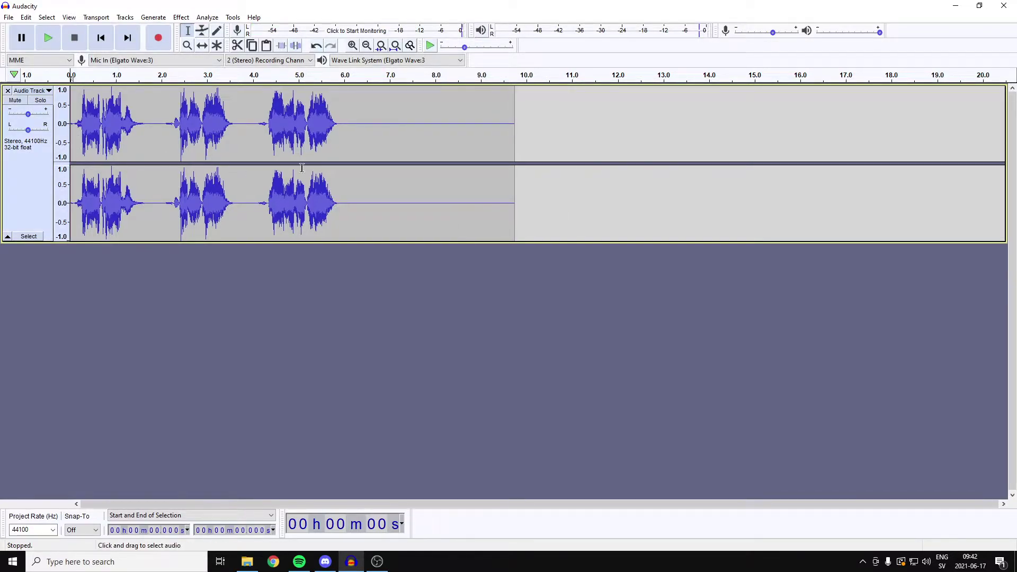
- Capture a noise profile from the silent tail of the track, from about 6.0 to 9.8 seconds
{"action": "left_click_drag", "start_coordinate": [516, 145], "coordinate": [343, 141]}
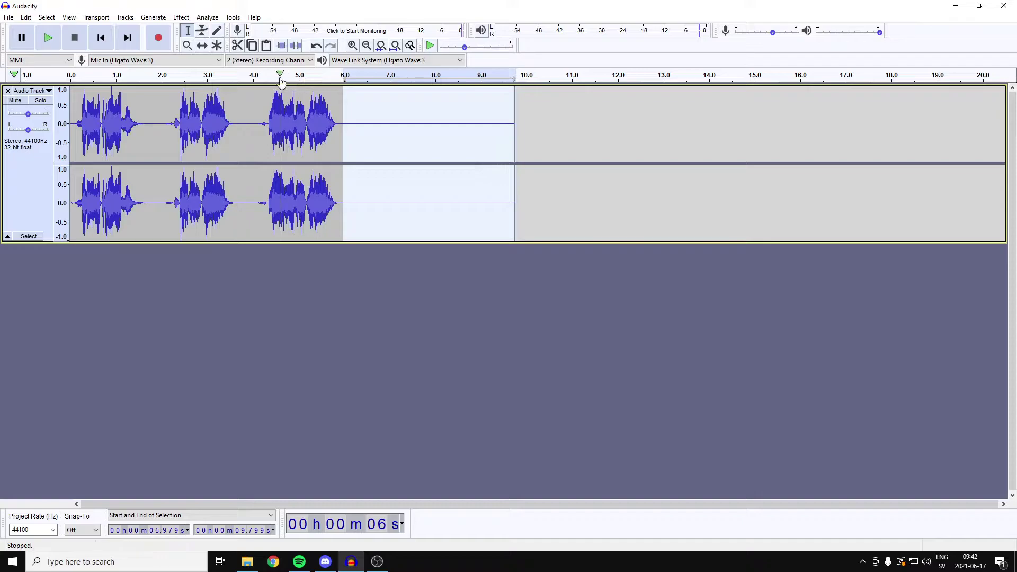
{"action": "left_click", "coordinate": [181, 17]}
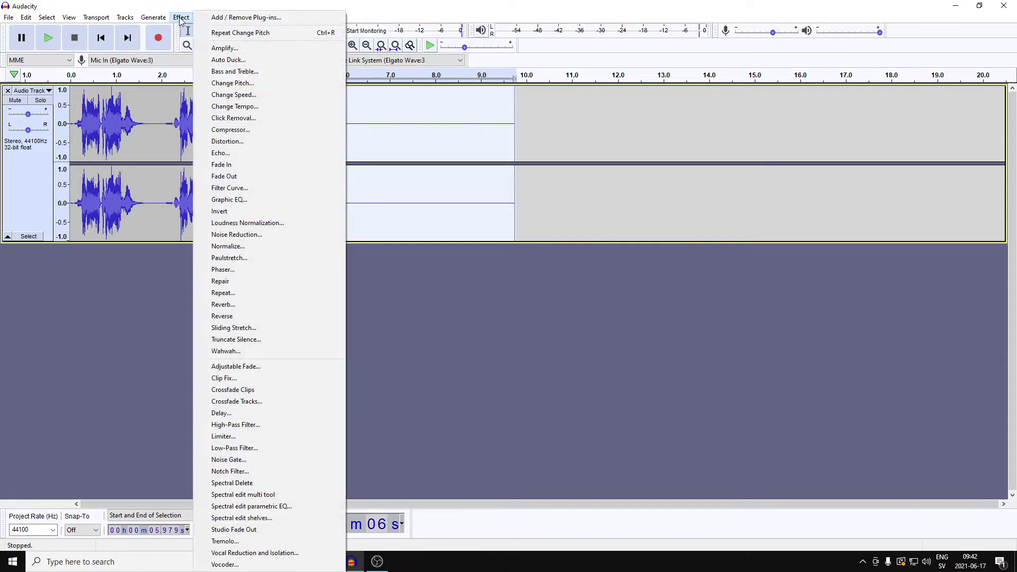
{"action": "left_click", "coordinate": [257, 237]}
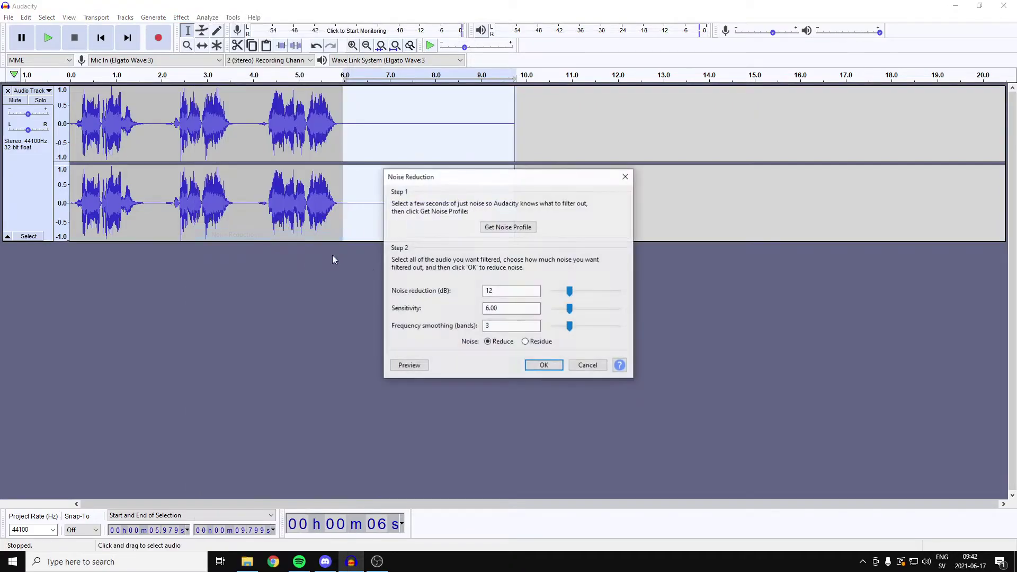
{"action": "left_click", "coordinate": [493, 228]}
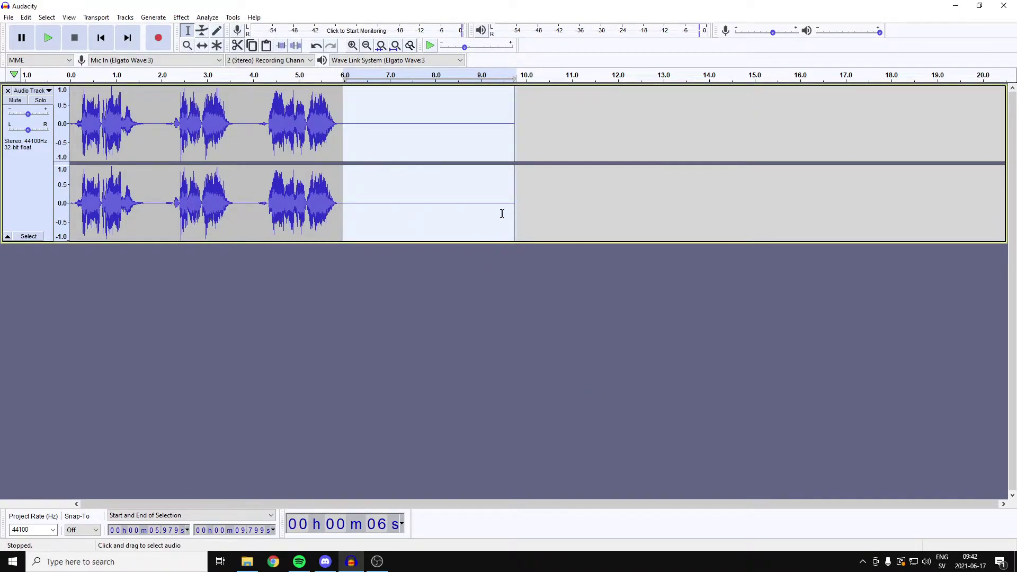
- Delete the silent tail and apply Noise Reduction to the remaining clip with 12 dB reduction, sensitivity 6.00 and 3 frequency smoothing bands
{"action": "left_click", "coordinate": [344, 106]}
{"action": "left_click_drag", "start_coordinate": [344, 106], "coordinate": [71, 106]}
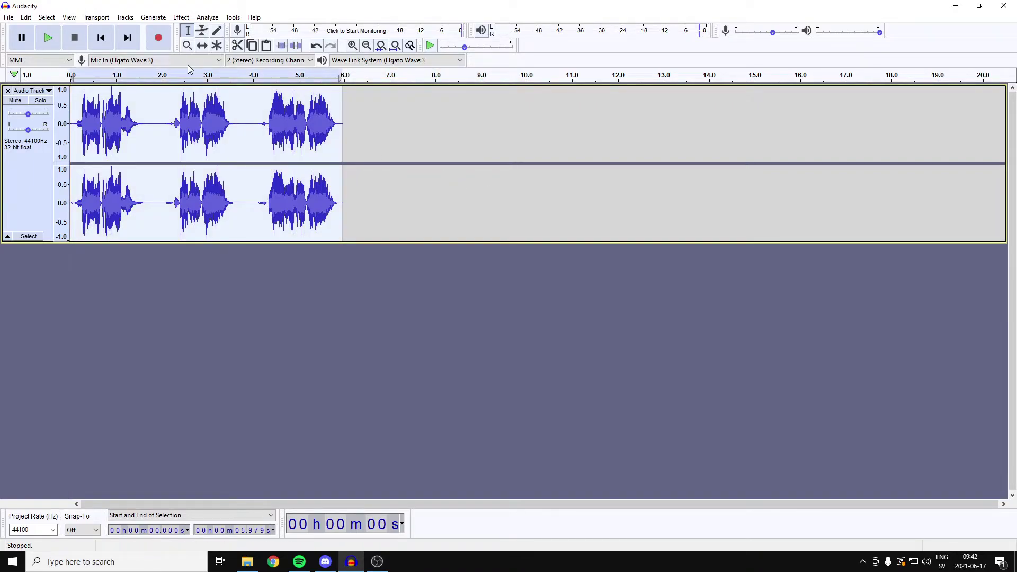
{"action": "left_click", "coordinate": [182, 17]}
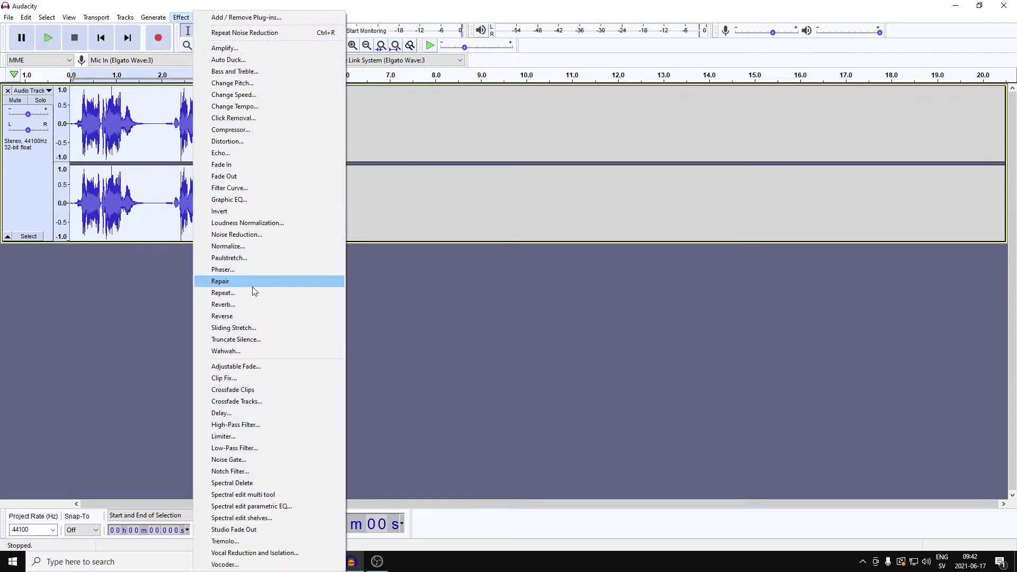
{"action": "left_click", "coordinate": [259, 235]}
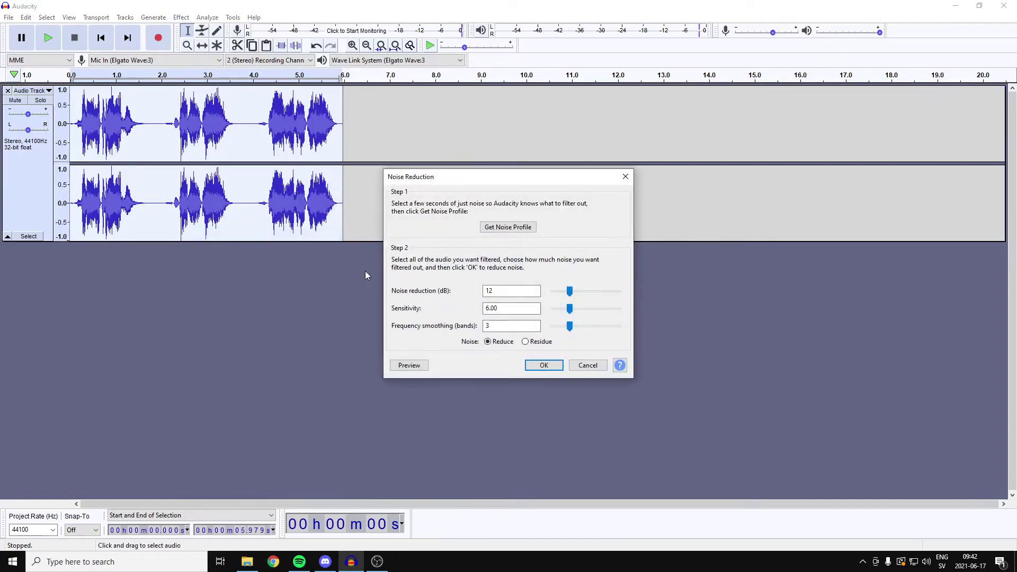
{"action": "left_click", "coordinate": [544, 365]}
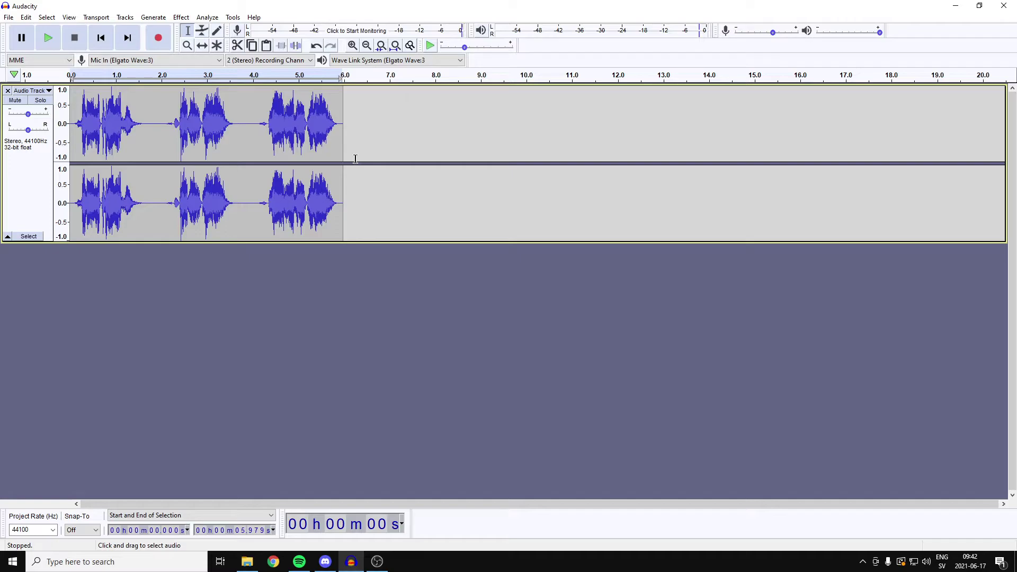
- Play the noise-reduced clip briefly from the start, then stop playback
{"action": "left_click", "coordinate": [100, 37]}
{"action": "left_click", "coordinate": [48, 38]}
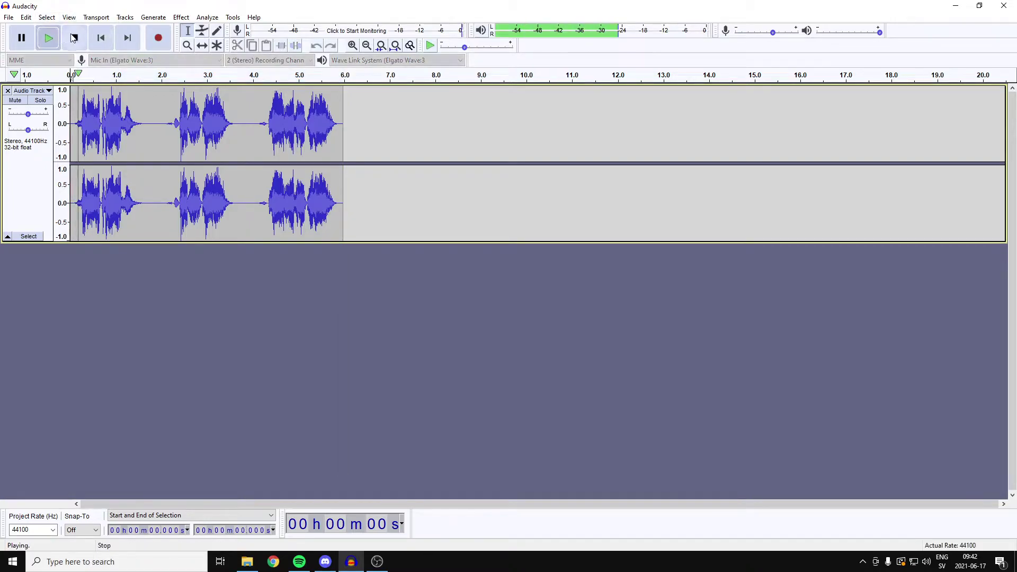
{"action": "left_click", "coordinate": [73, 38]}
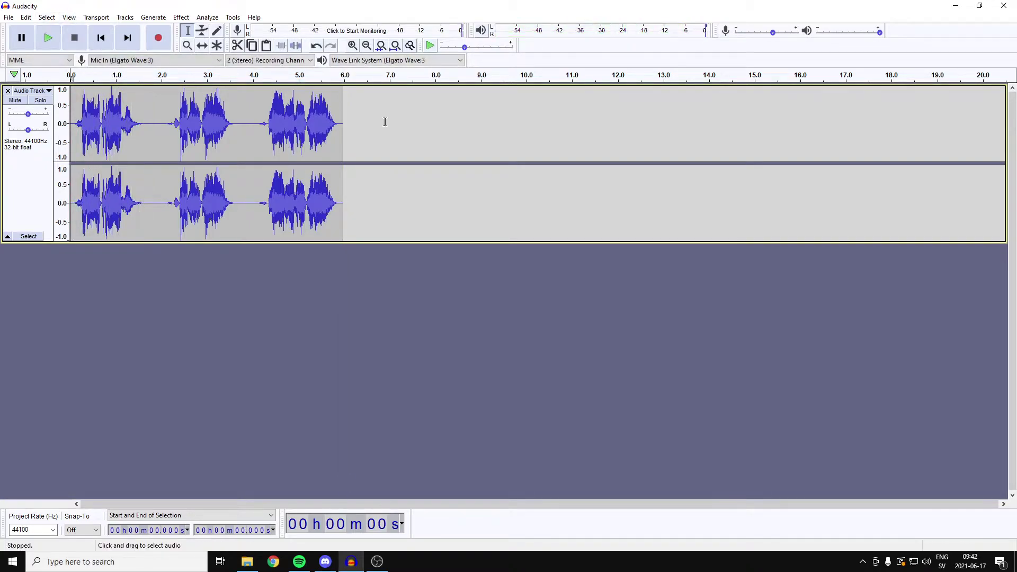
- Select the whole voice clip, open the Reverb effect and view its factory presets
{"action": "left_click_drag", "start_coordinate": [345, 117], "coordinate": [71, 117]}
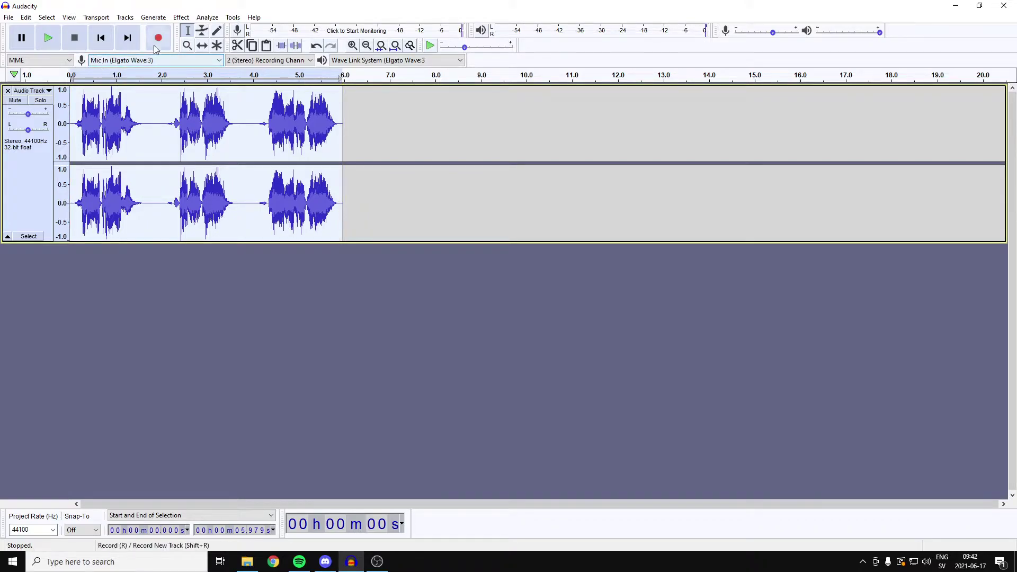
{"action": "left_click", "coordinate": [181, 17]}
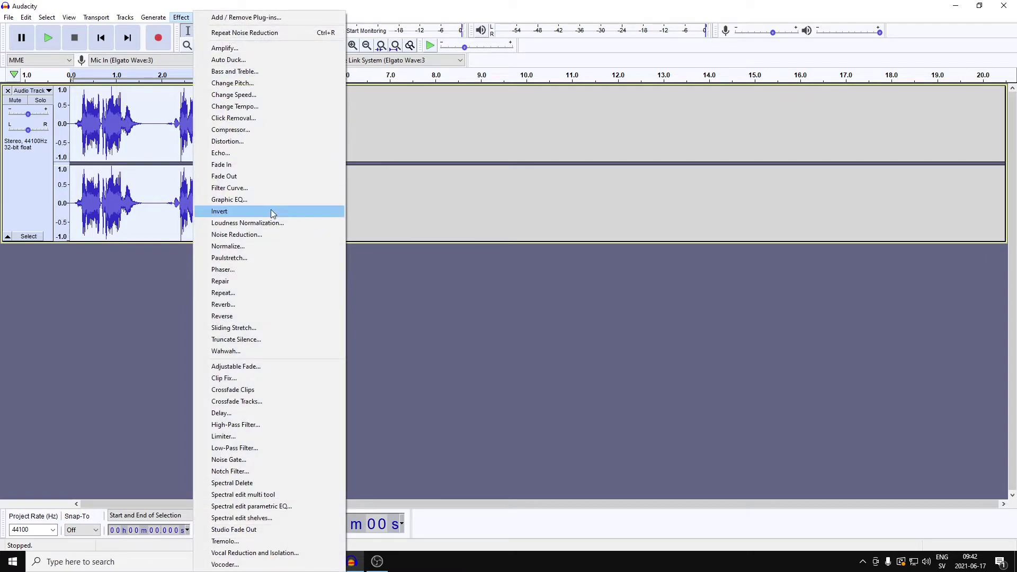
{"action": "left_click", "coordinate": [240, 304]}
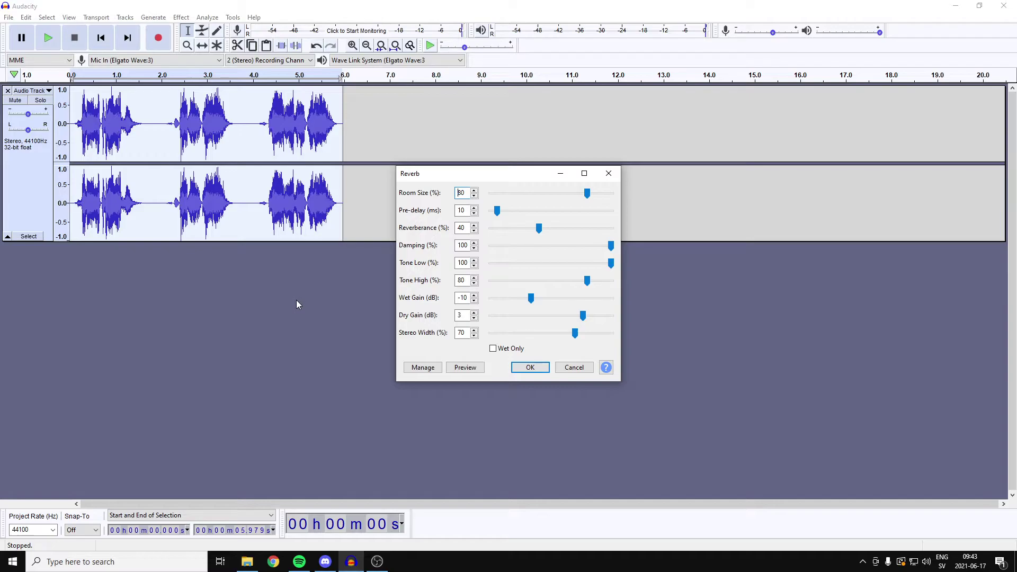
{"action": "left_click", "coordinate": [423, 367]}
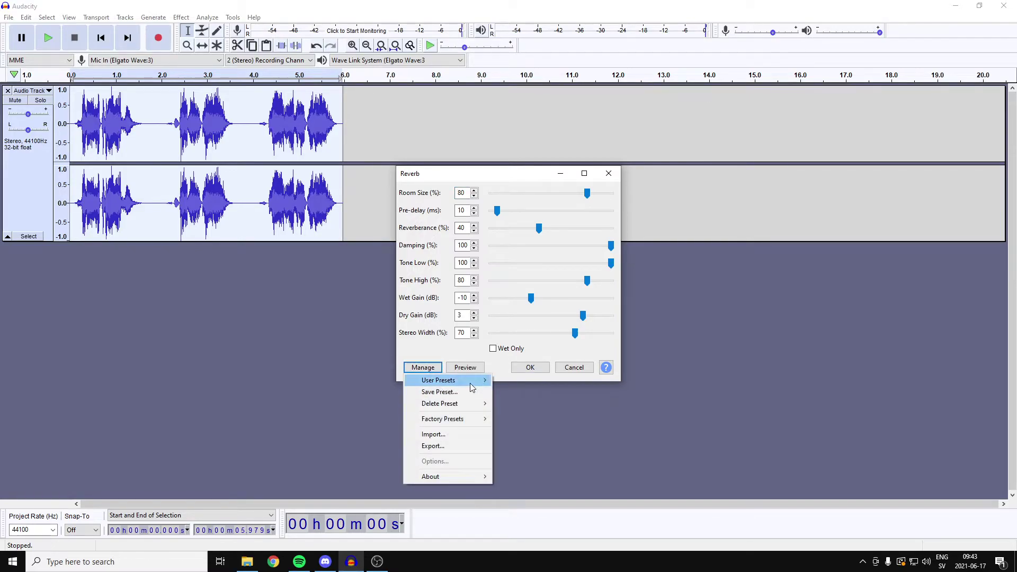
{"action": "mouse_move", "coordinate": [464, 424]}
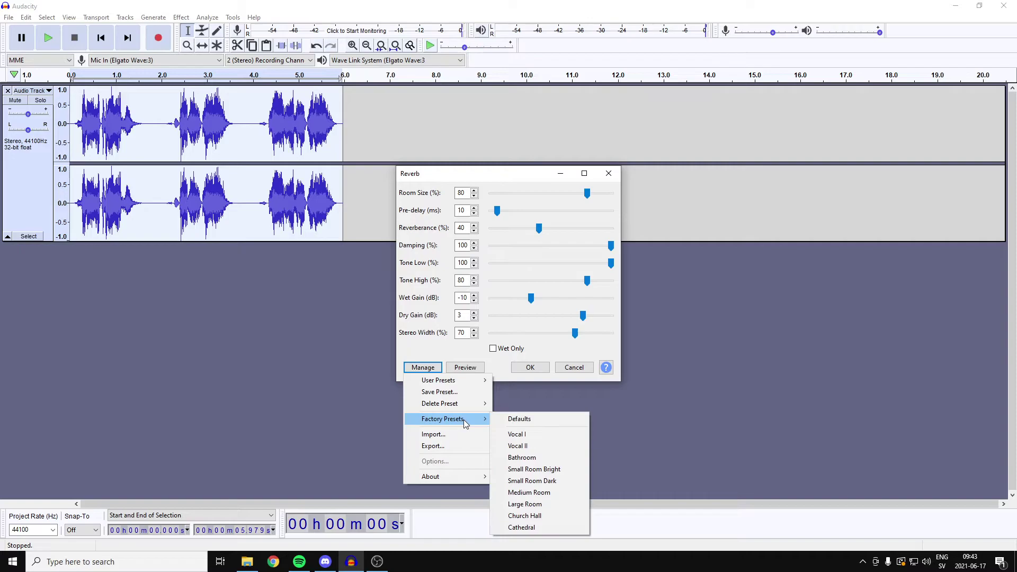
{"action": "left_click", "coordinate": [434, 343]}
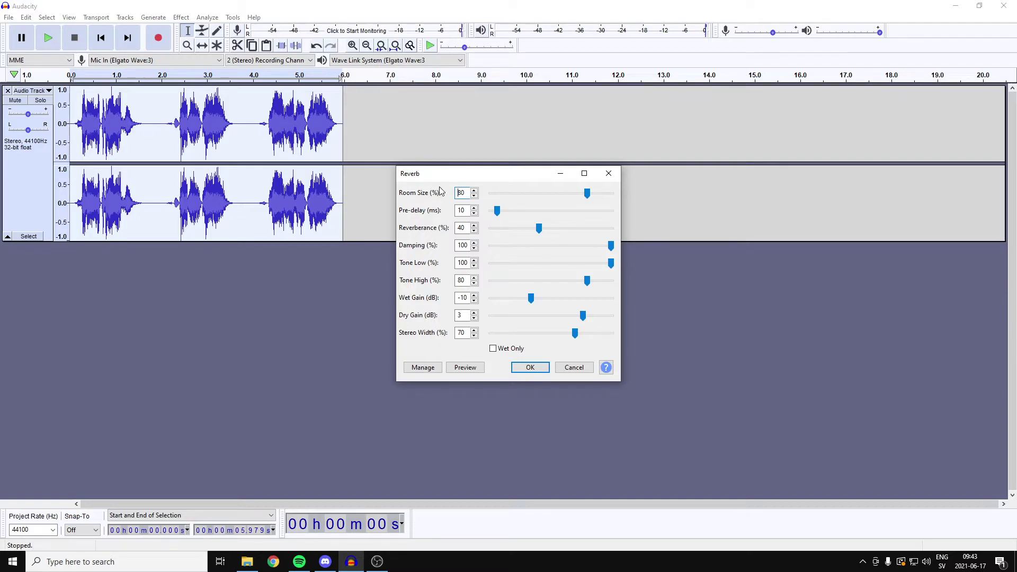
- Apply Reverb with room size 80, pre-delay 10, reverberance 40, damping 100, tone low 100, tone high 80, wet gain -10, dry gain 3, stereo width 70
{"action": "left_click", "coordinate": [469, 191]}
{"action": "left_click_drag", "start_coordinate": [471, 191], "coordinate": [428, 190]}
{"action": "left_click", "coordinate": [467, 194]}
{"action": "double_click", "coordinate": [469, 194]}
{"action": "double_click", "coordinate": [465, 210]}
{"action": "double_click", "coordinate": [468, 228]}
{"action": "double_click", "coordinate": [463, 245]}
{"action": "double_click", "coordinate": [466, 263]}
{"action": "double_click", "coordinate": [467, 281]}
{"action": "double_click", "coordinate": [463, 297]}
{"action": "double_click", "coordinate": [461, 316]}
{"action": "double_click", "coordinate": [462, 333]}
{"action": "left_click", "coordinate": [465, 333]}
{"action": "left_click", "coordinate": [522, 371]}
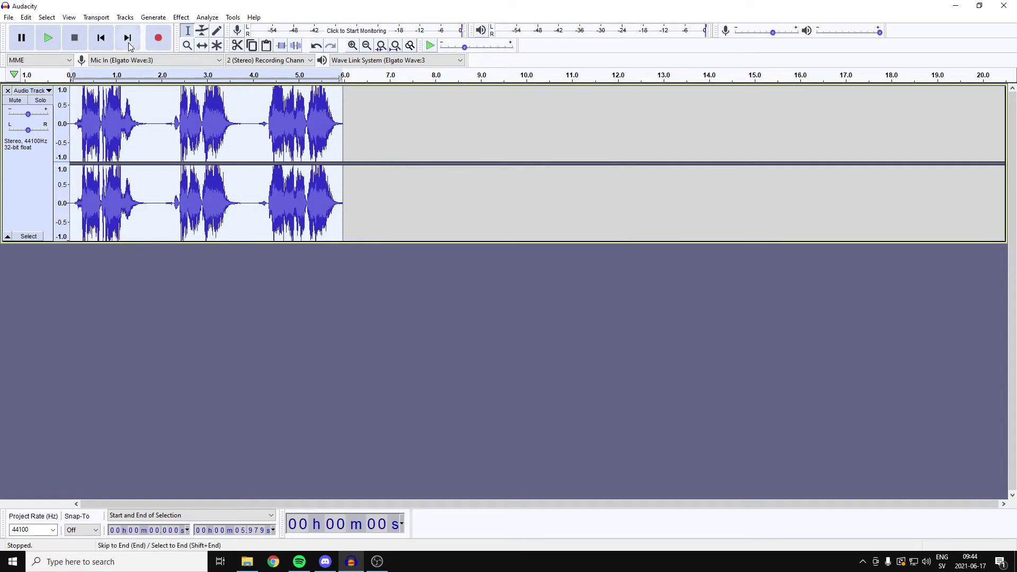
- Play the clip from the start to hear the reverb, then stop playback
{"action": "left_click", "coordinate": [100, 37]}
{"action": "left_click", "coordinate": [52, 36]}
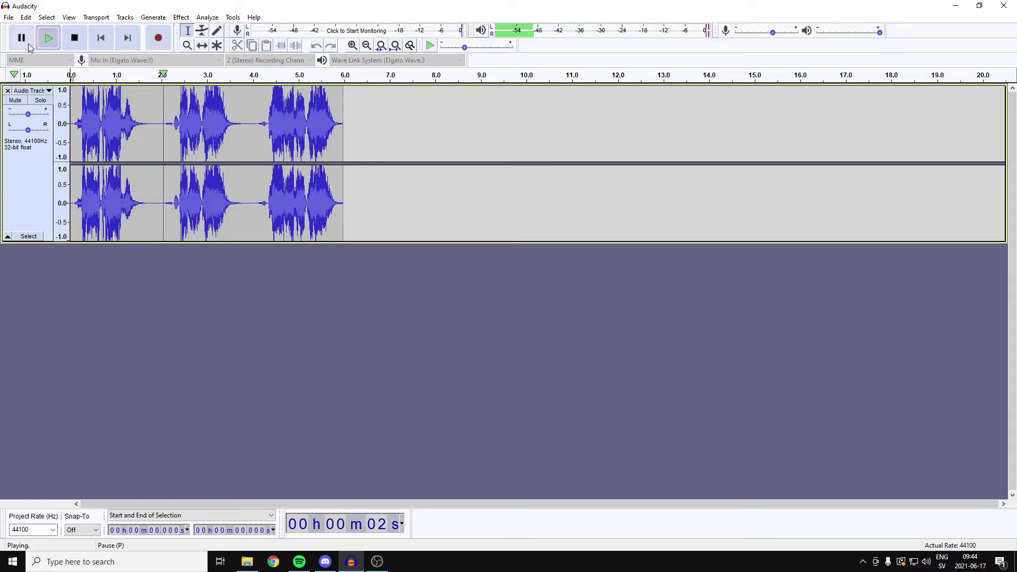
{"action": "left_click", "coordinate": [72, 40]}
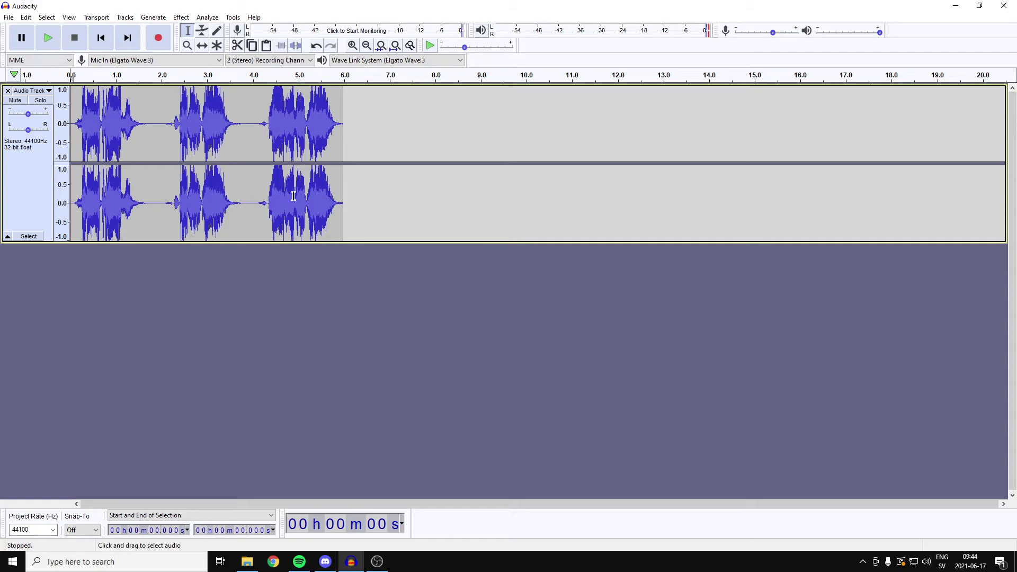
- Lower the pitch of the entire clip with Change Pitch, using a percent change of -10
{"action": "key", "text": "ctrl+a"}
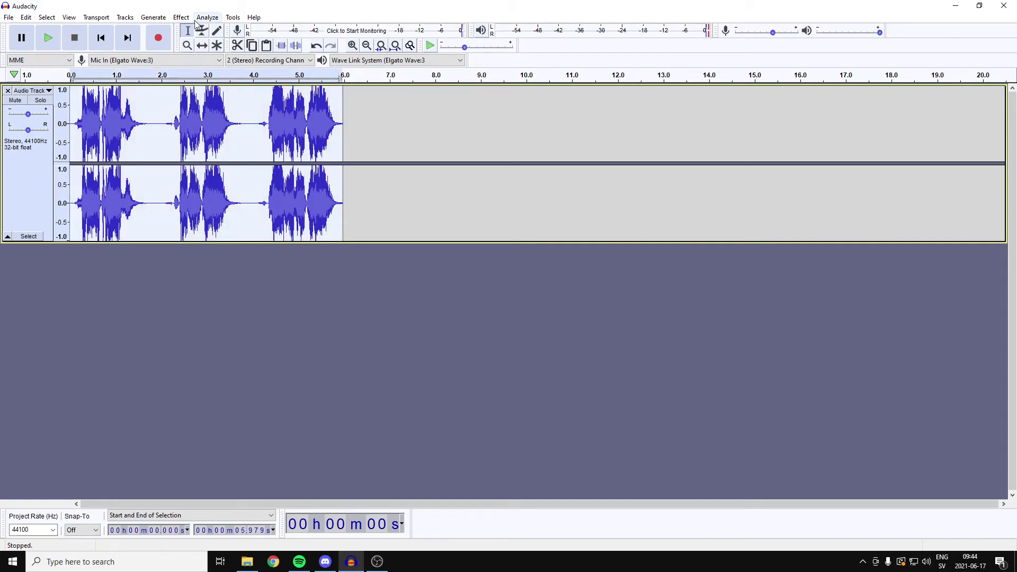
{"action": "left_click", "coordinate": [181, 17]}
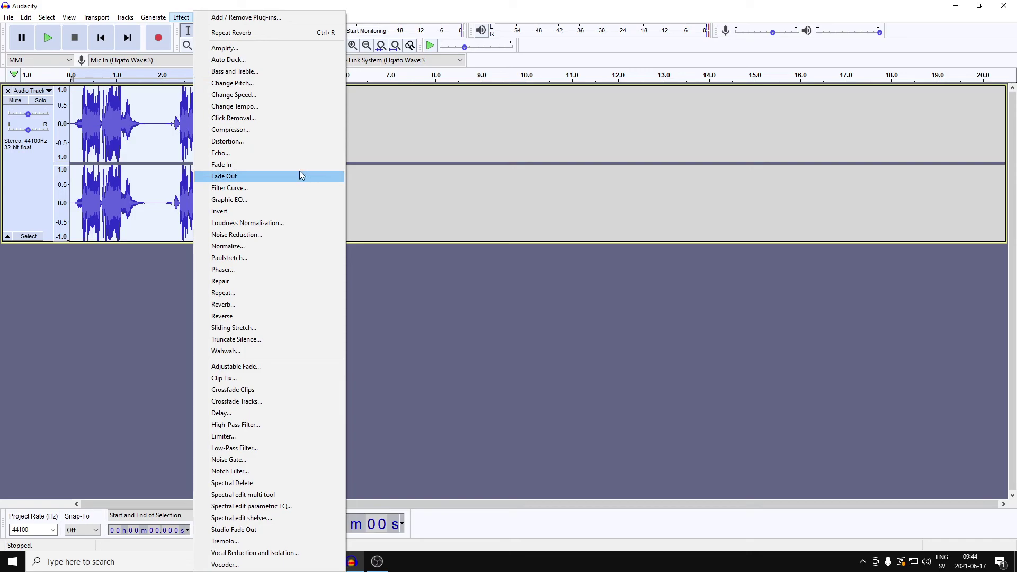
{"action": "left_click", "coordinate": [263, 84]}
{"action": "left_click_drag", "start_coordinate": [541, 304], "coordinate": [422, 297]}
{"action": "type", "text": "-10"}
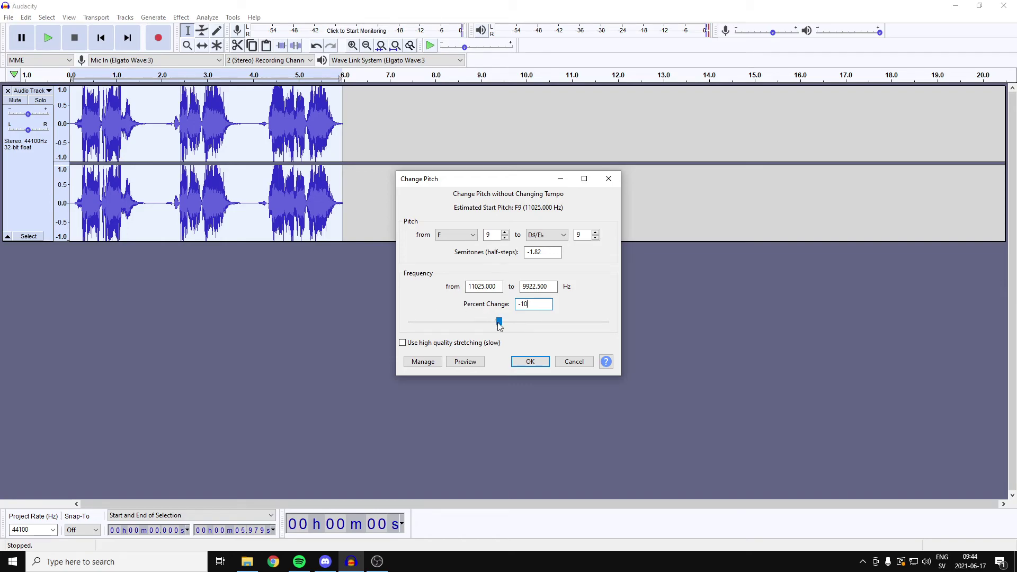
{"action": "left_click", "coordinate": [529, 362]}
- Play the pitch-shifted clip from the start and remove the audio track from the project
{"action": "left_click", "coordinate": [101, 38]}
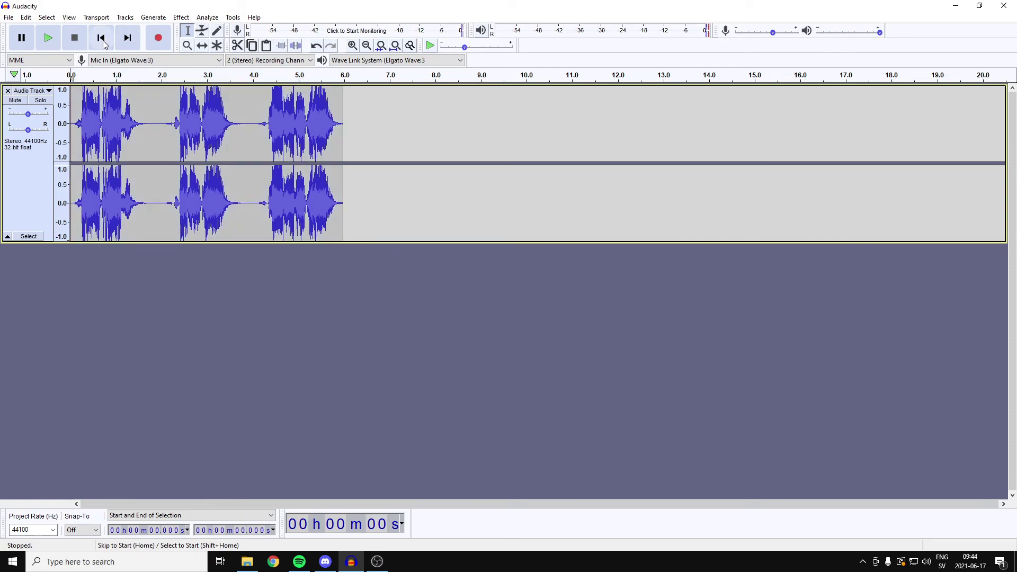
{"action": "left_click", "coordinate": [52, 48]}
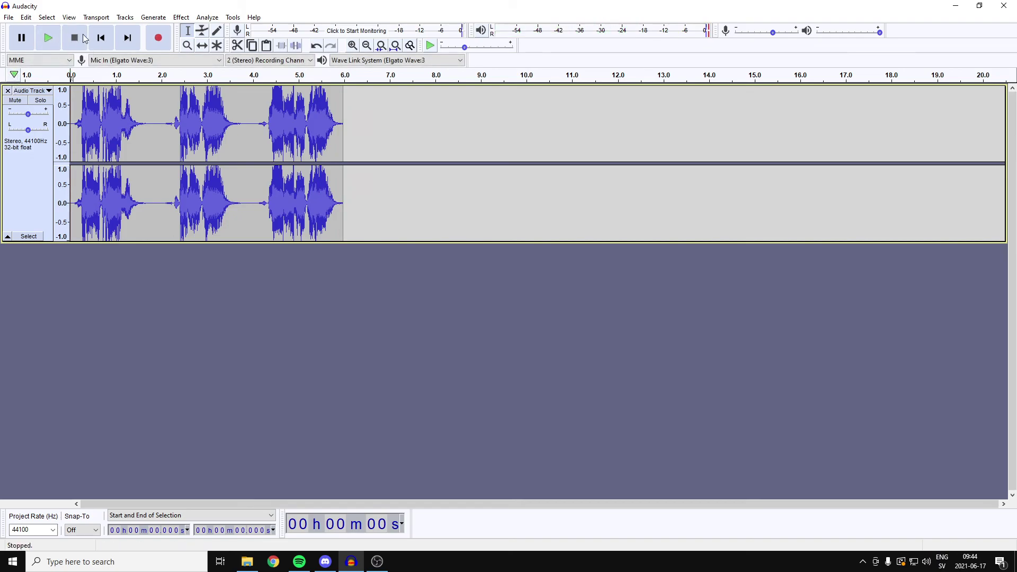
{"action": "left_click", "coordinate": [8, 91]}
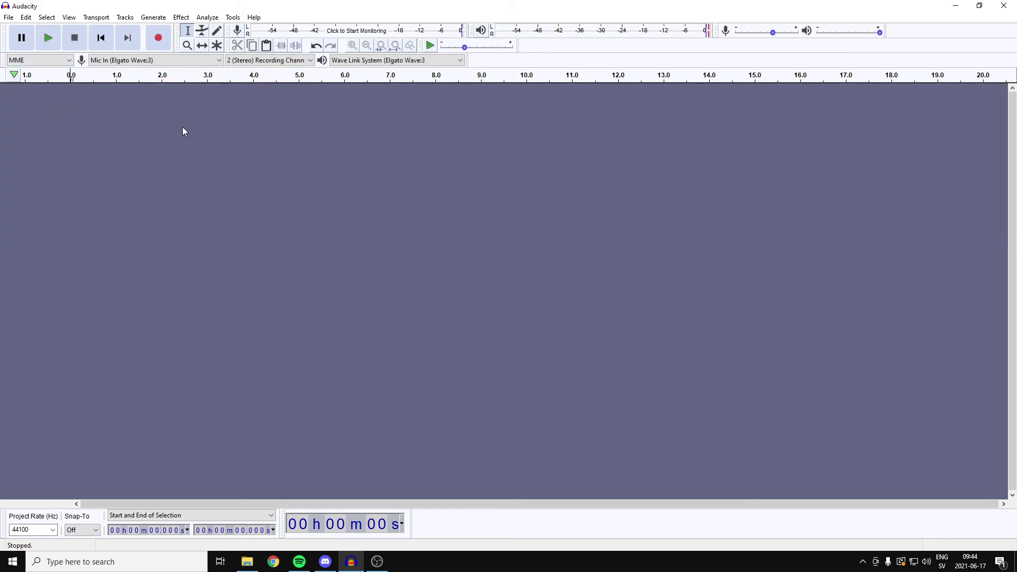